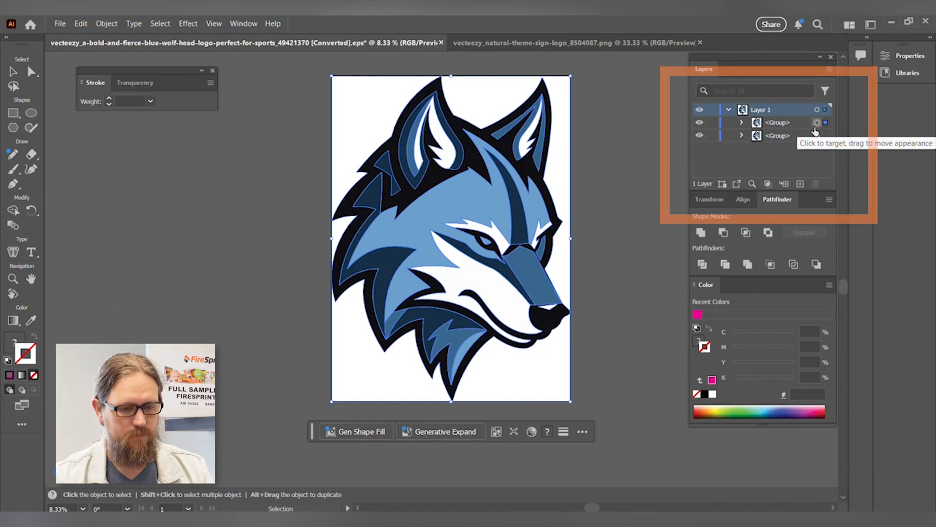
Merge the upper wolf artwork group into a single silhouette path by making a compound shape and expanding it
left_click(251, 24)
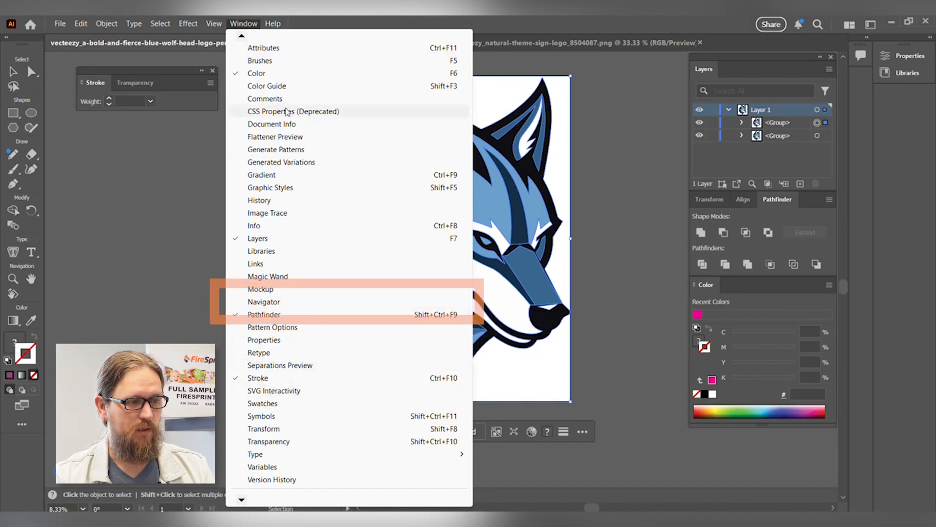
left_click(817, 128)
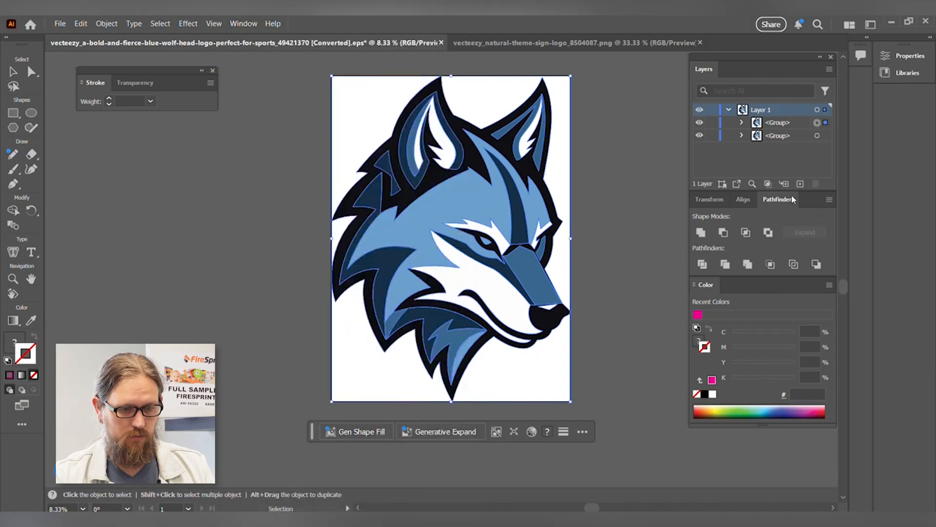
left_click(829, 200)
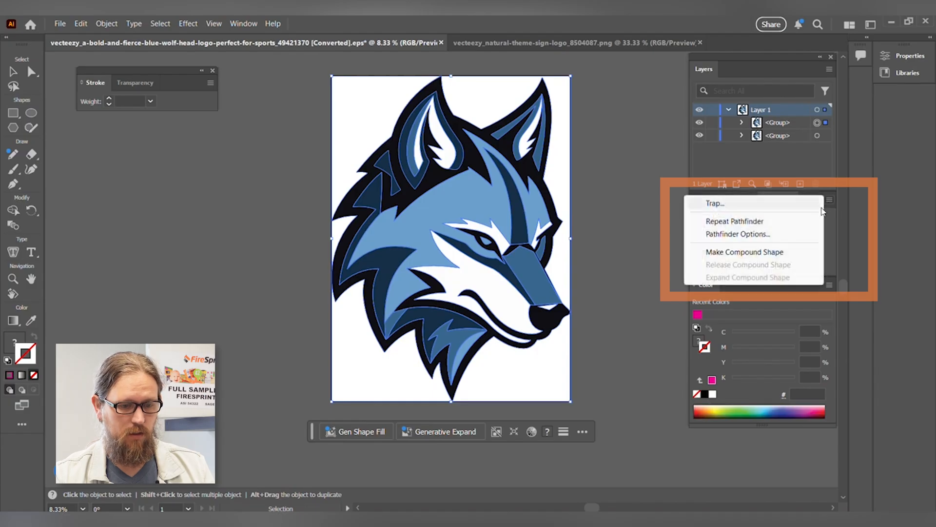
left_click(794, 250)
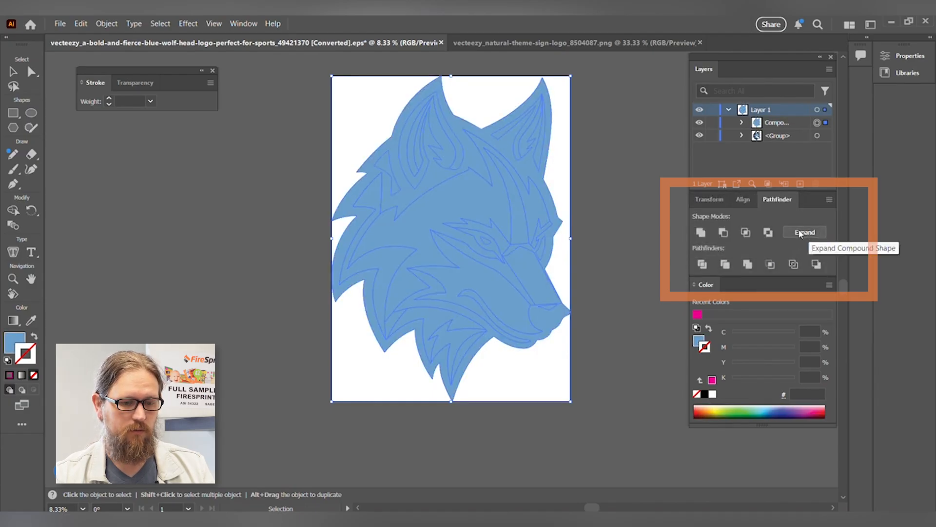
left_click(800, 233)
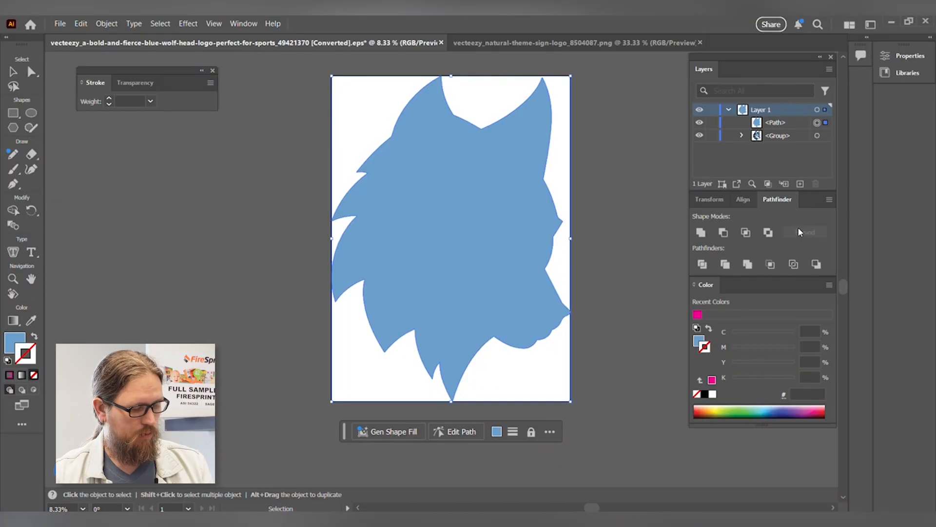
Swap the wolf silhouette's fill for a stroke and set the stroke colour to 100% magenta with no other inks
key("shift+x")
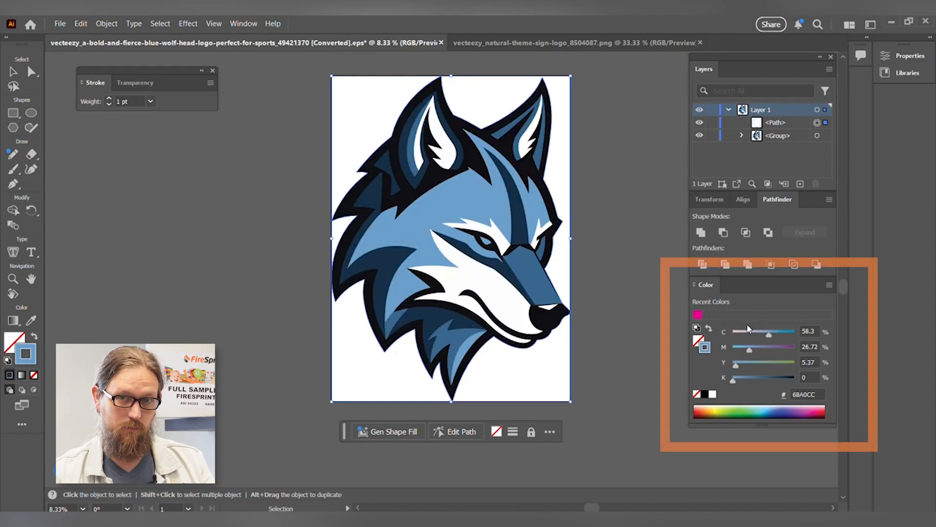
left_click(713, 394)
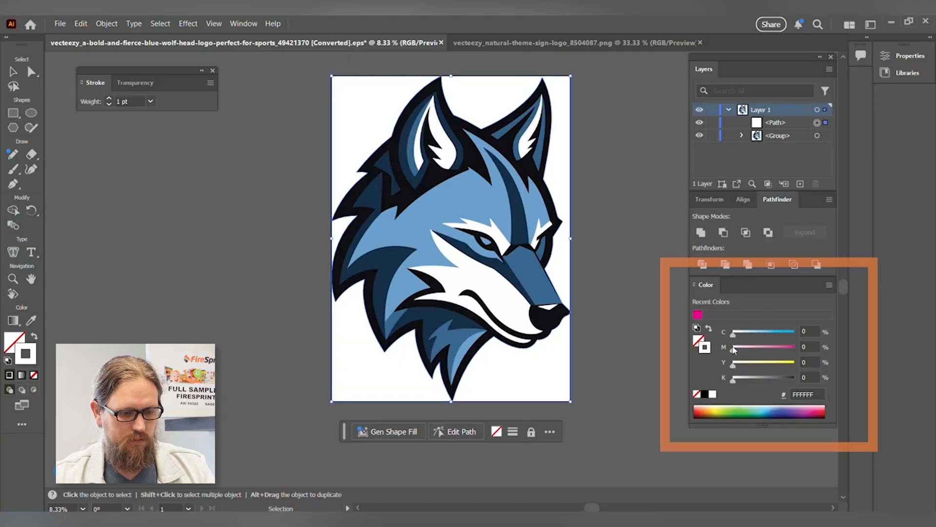
left_click_drag(733, 350, 798, 356)
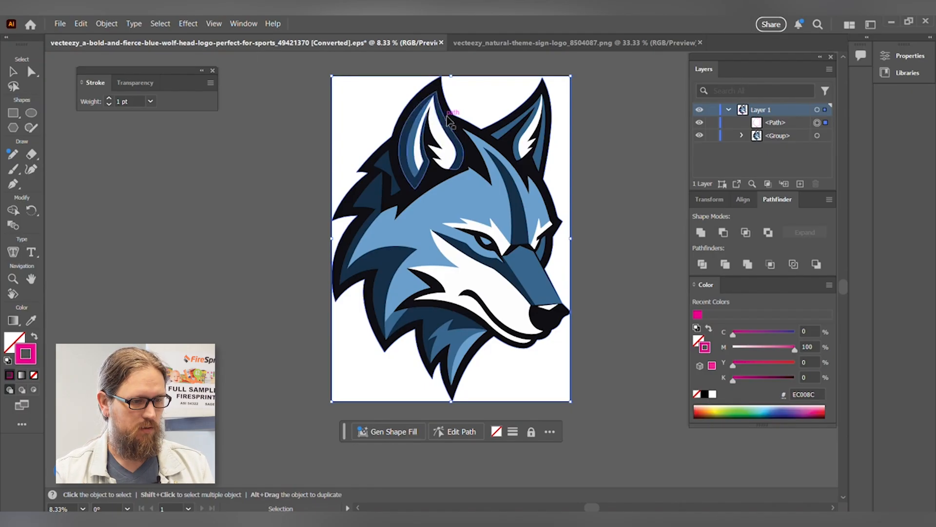
scroll(453, 118, "up", 5)
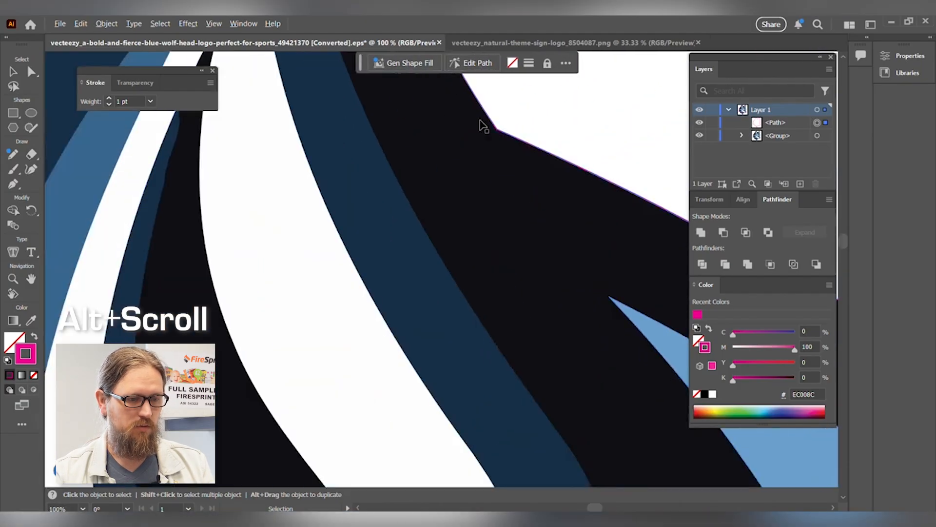
scroll(481, 125, "up", 8)
scroll(559, 125, "up", 2)
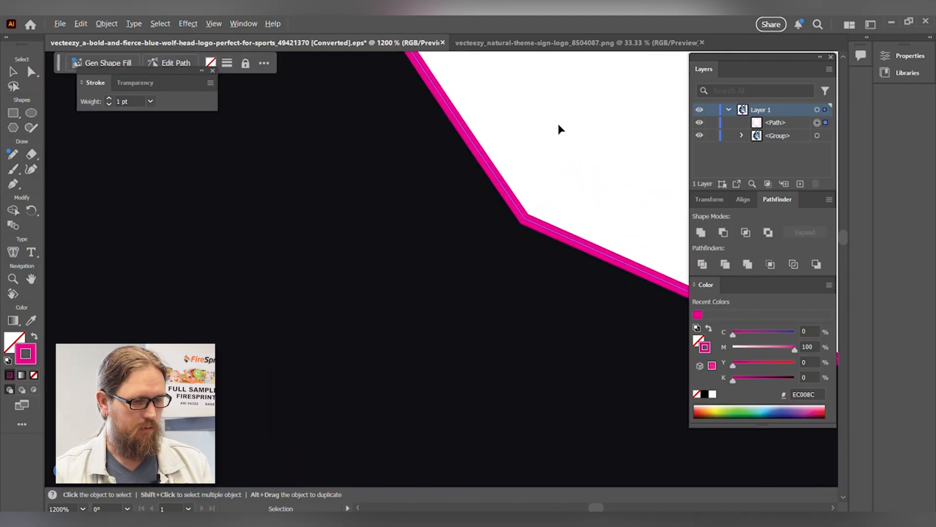
scroll(558, 125, "down", 3)
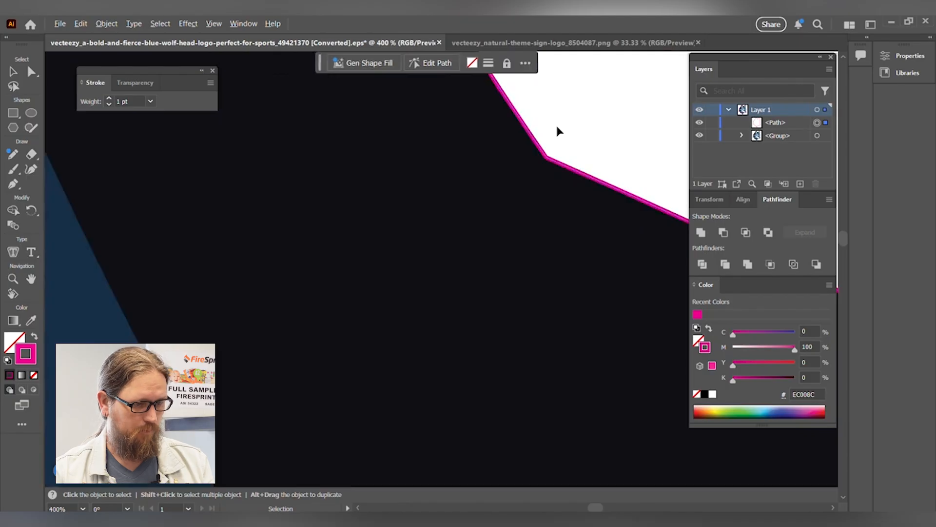
scroll(558, 131, "down", 8)
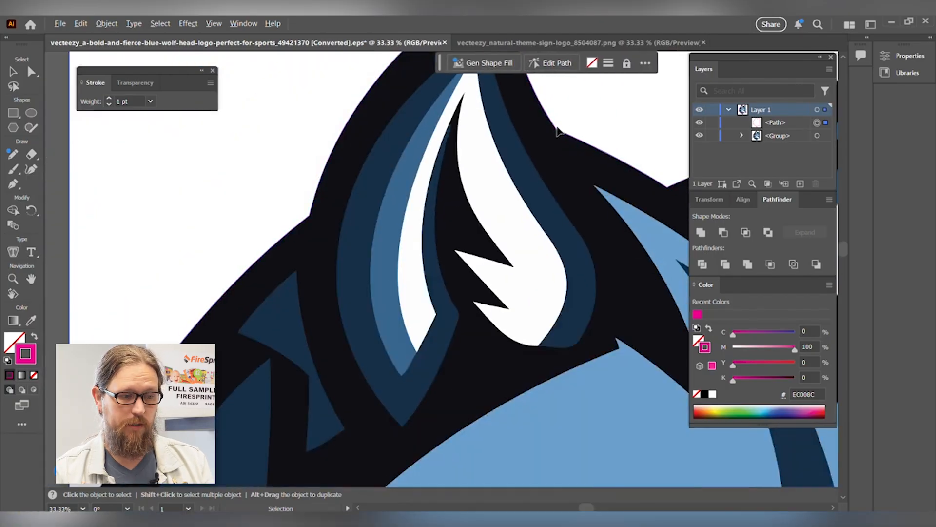
scroll(558, 131, "down", 2)
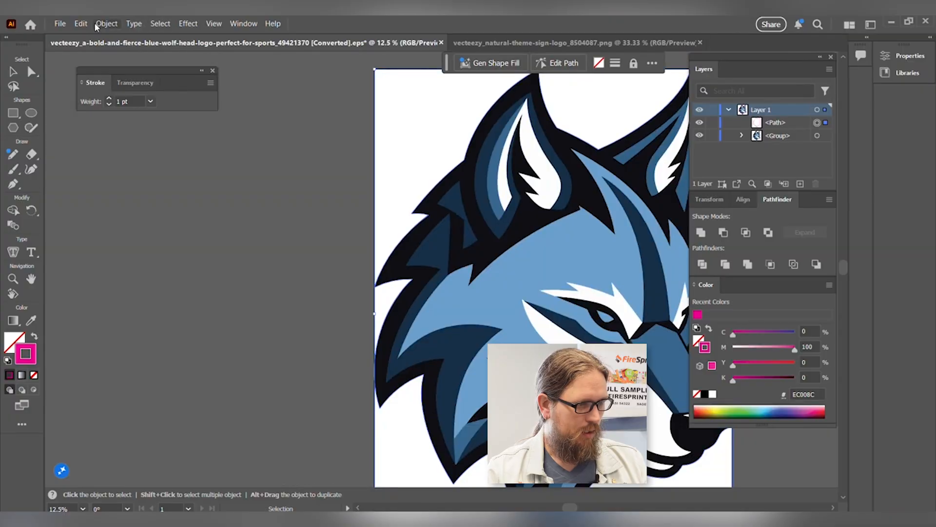
Offset the magenta outline path by .0625" with Miter joins and a miter limit of 4
left_click(100, 24)
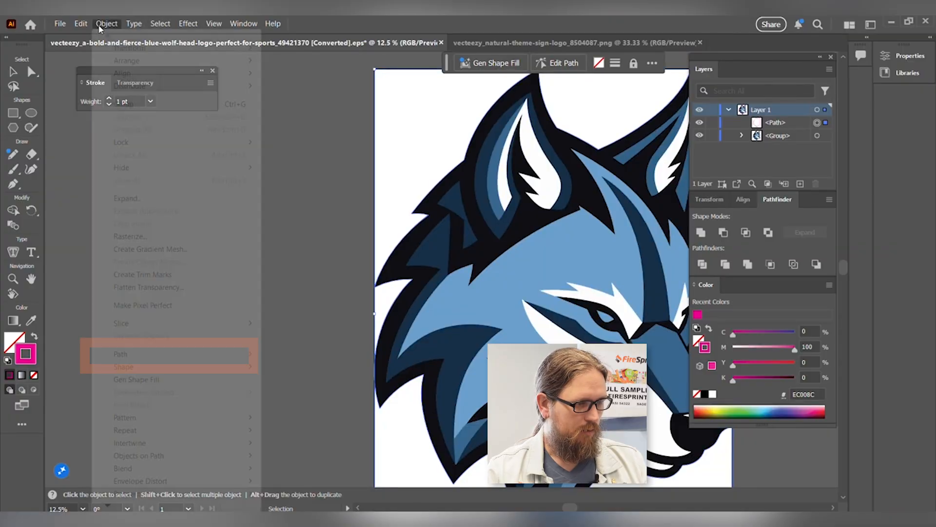
mouse_move(169, 360)
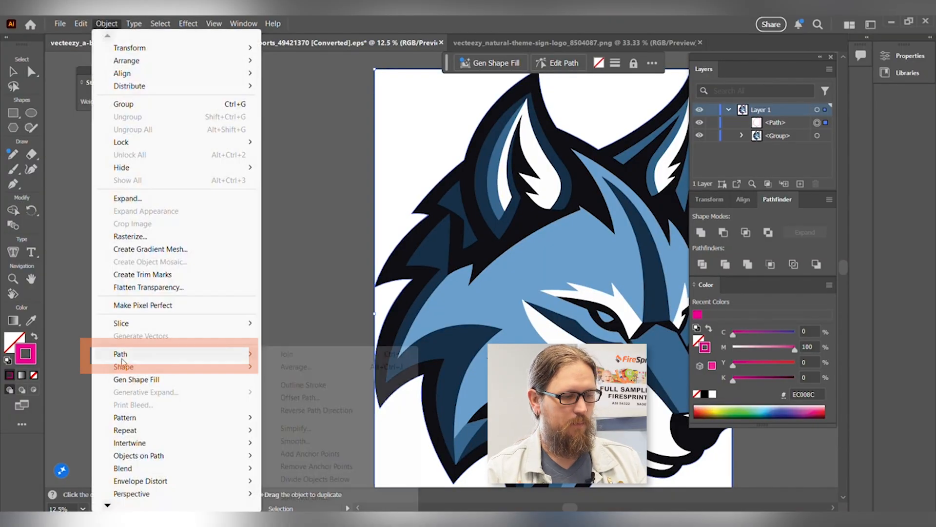
left_click(328, 398)
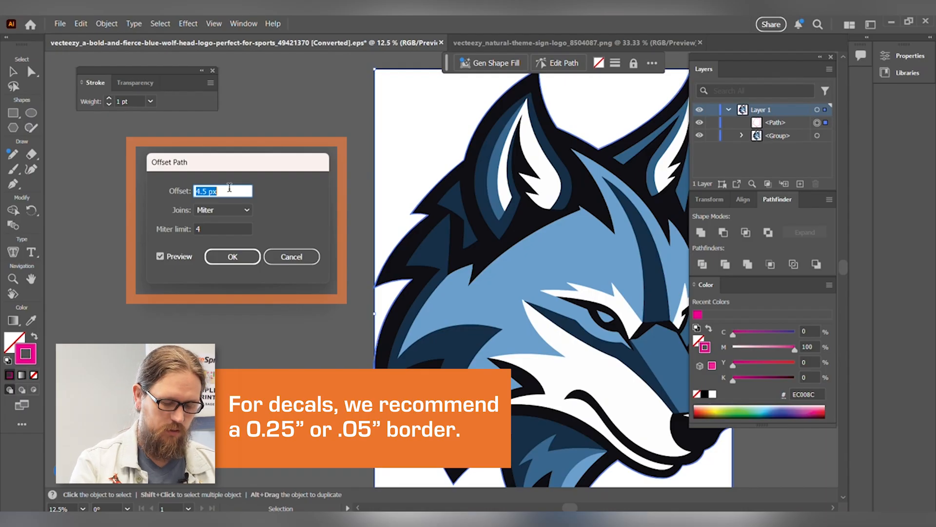
type(".")
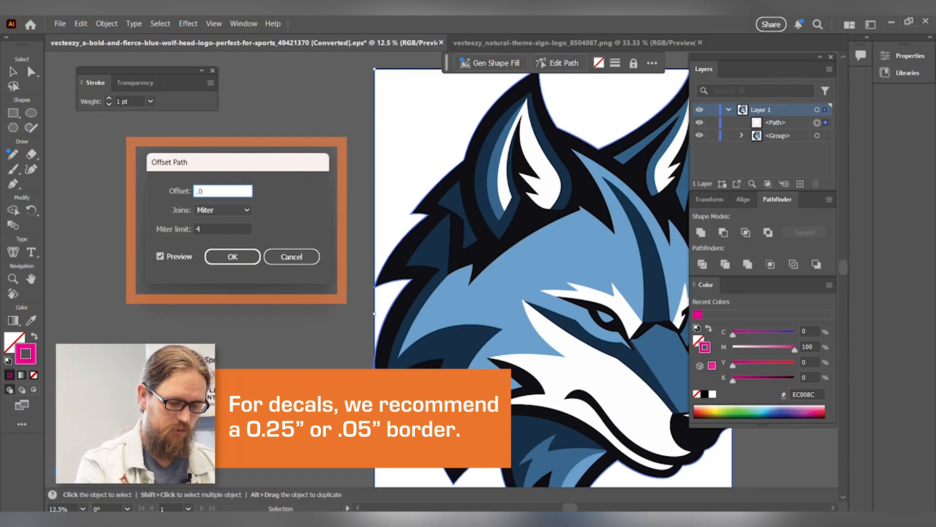
type("0625")
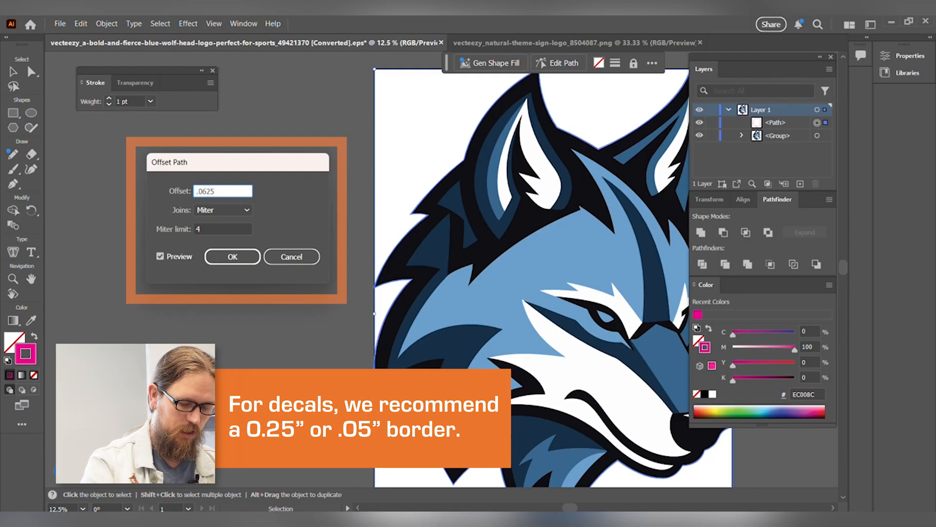
type("\"")
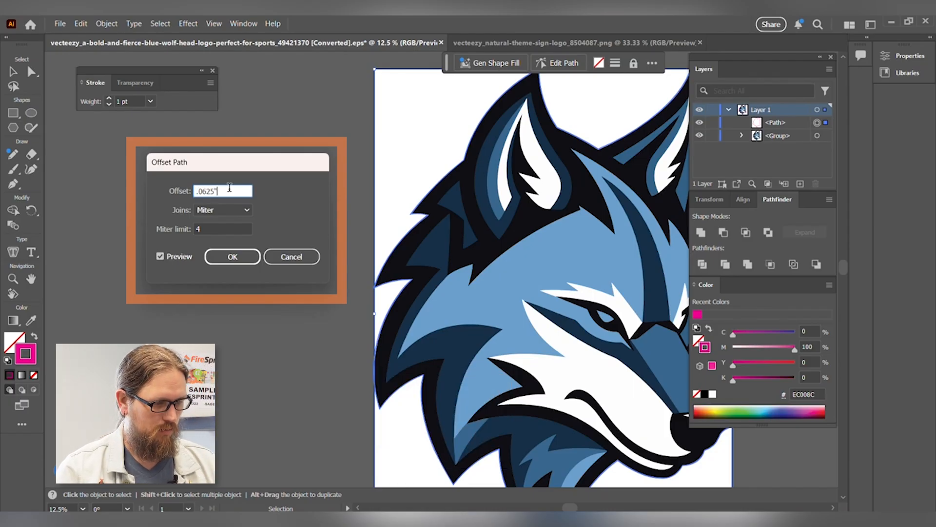
left_click(248, 257)
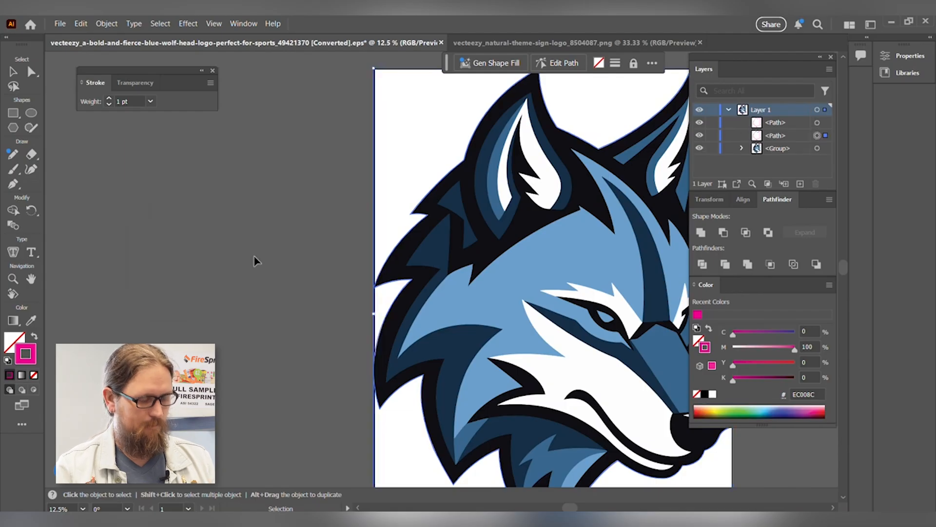
Delete the original inner magenta outline hugging the artwork, keeping only the offset path
scroll(453, 166, "up", 6)
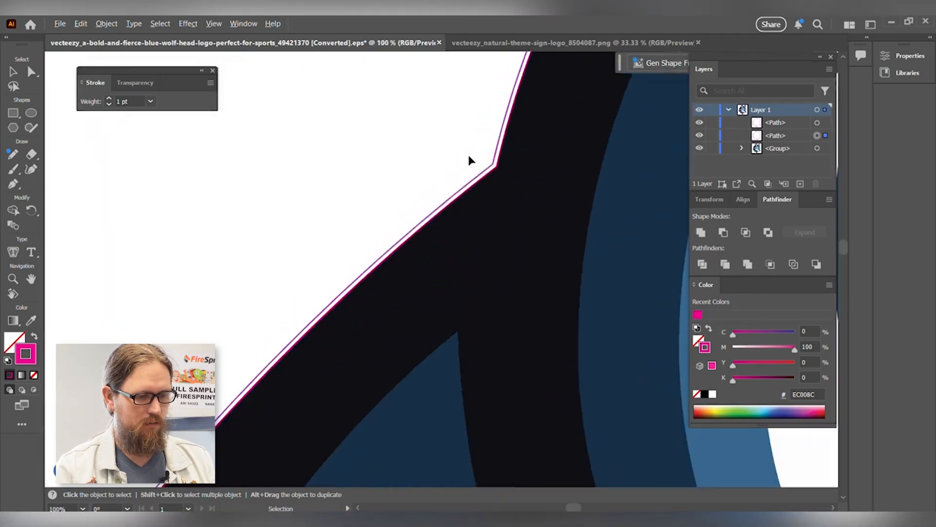
scroll(504, 166, "up", 2)
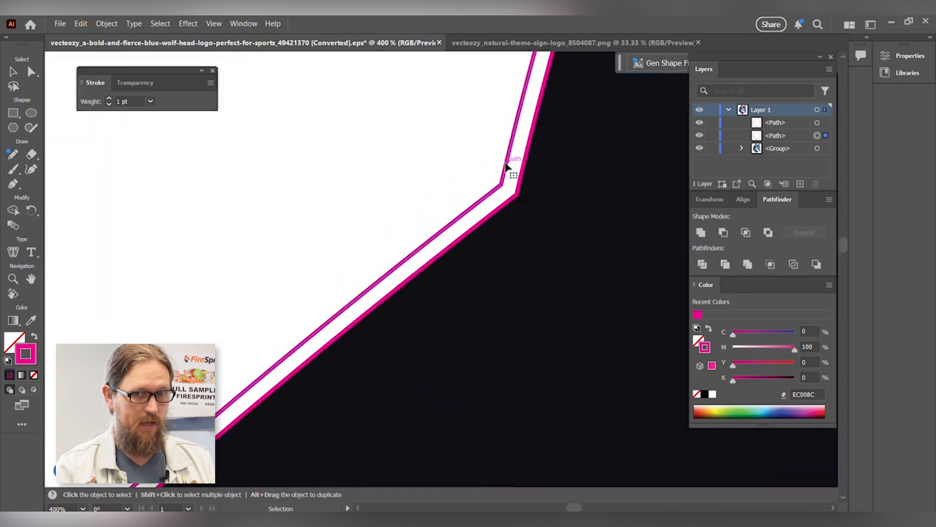
left_click(818, 123)
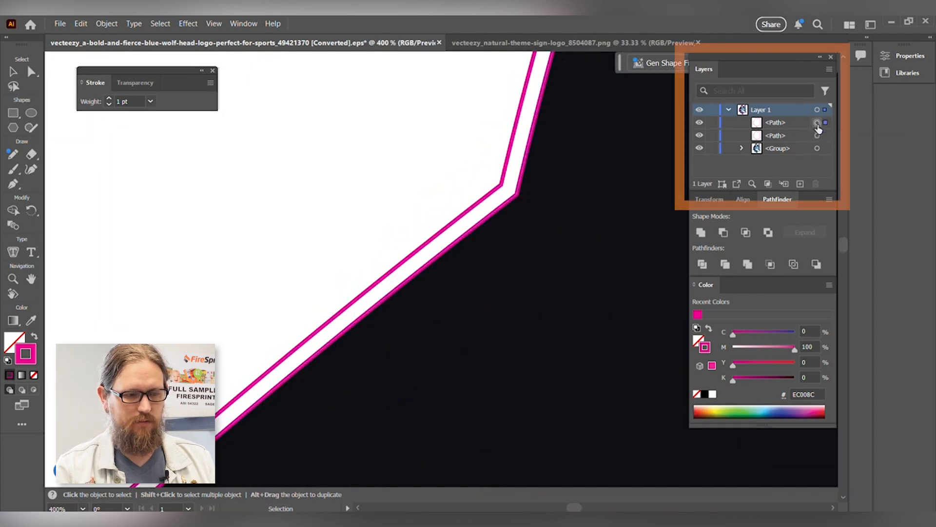
key("Delete")
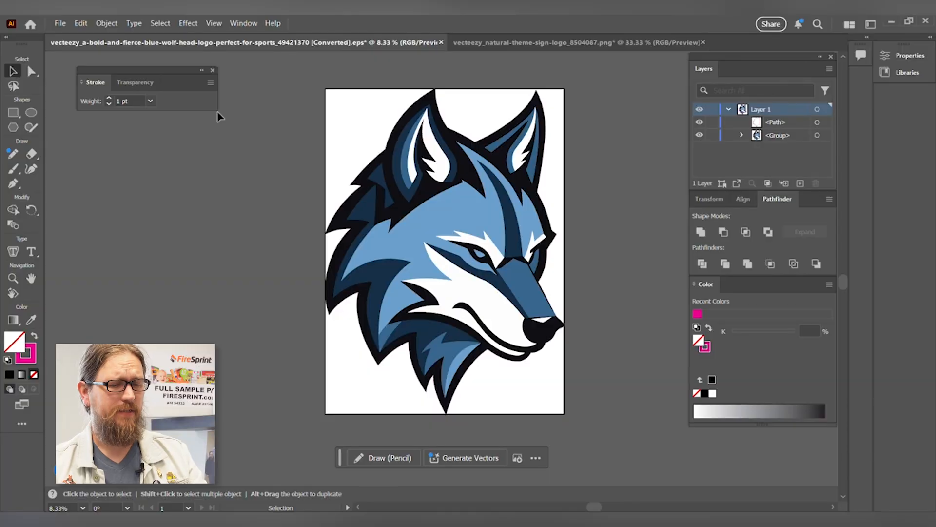
Create a new layer above the artwork layer and move the magenta offset path into it
left_click(800, 183)
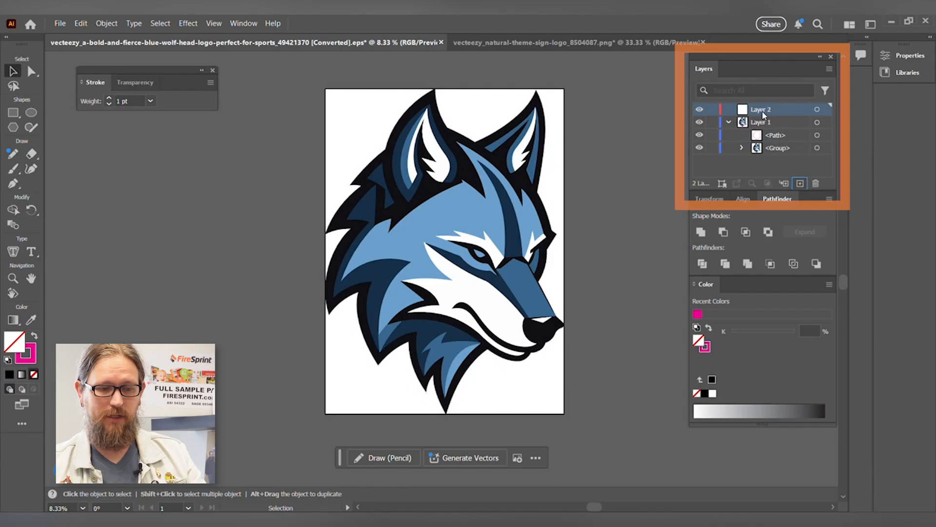
left_click(776, 138)
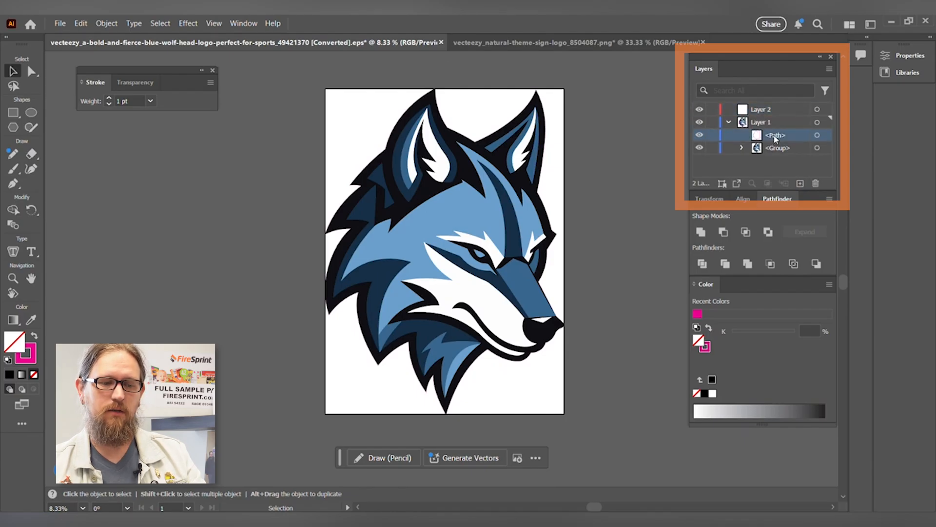
left_click_drag(775, 138, 759, 112)
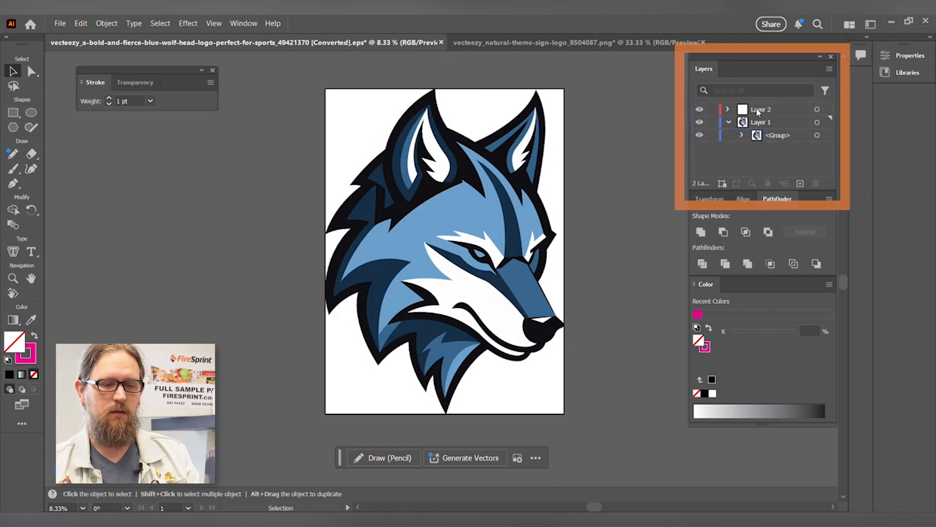
Open the layer options for the new layer holding the magenta cut path
double_click(773, 110)
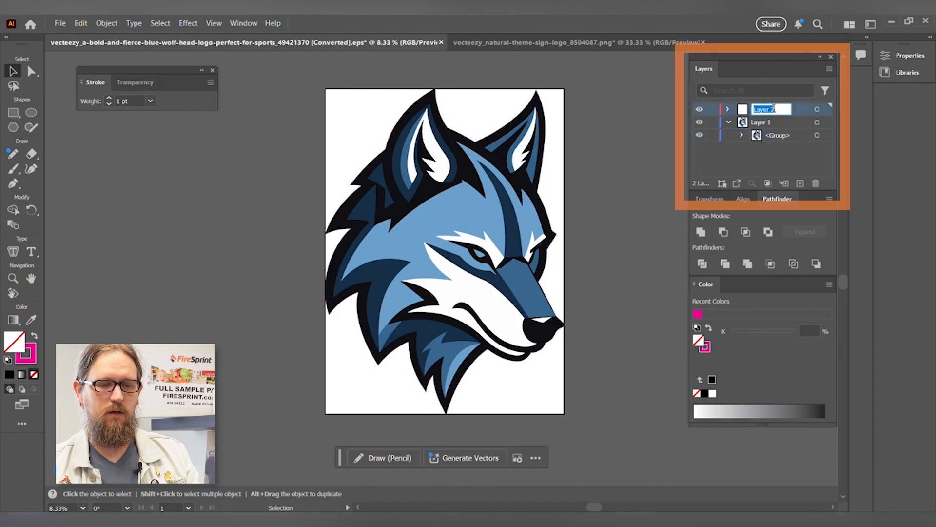
key("Return")
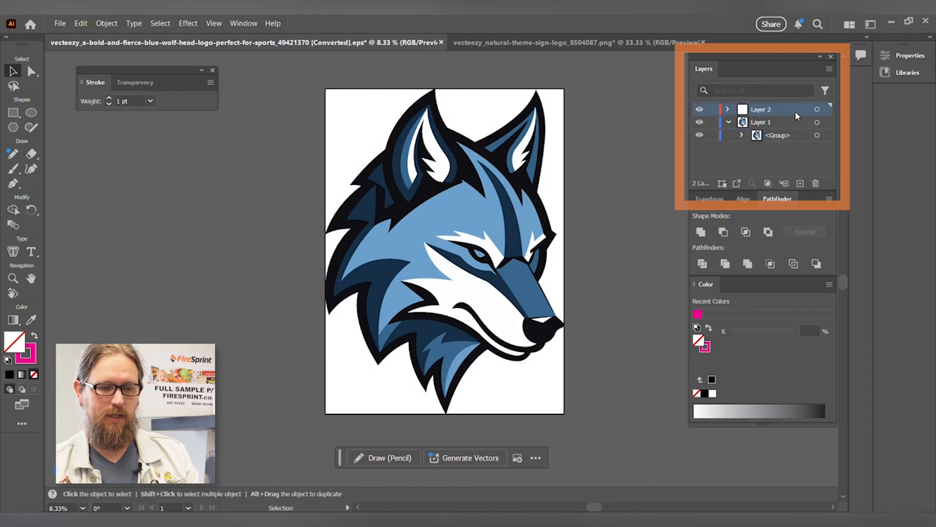
double_click(769, 111)
left_click(797, 111)
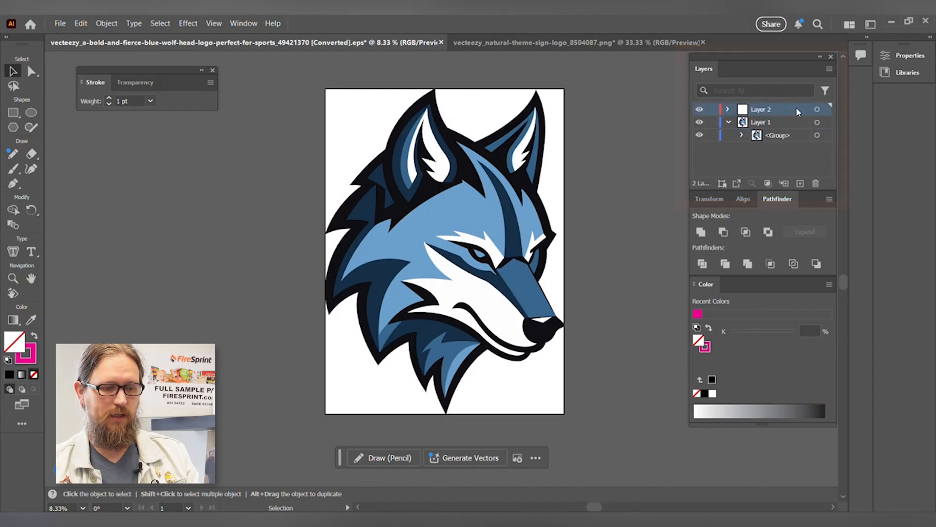
double_click(797, 110)
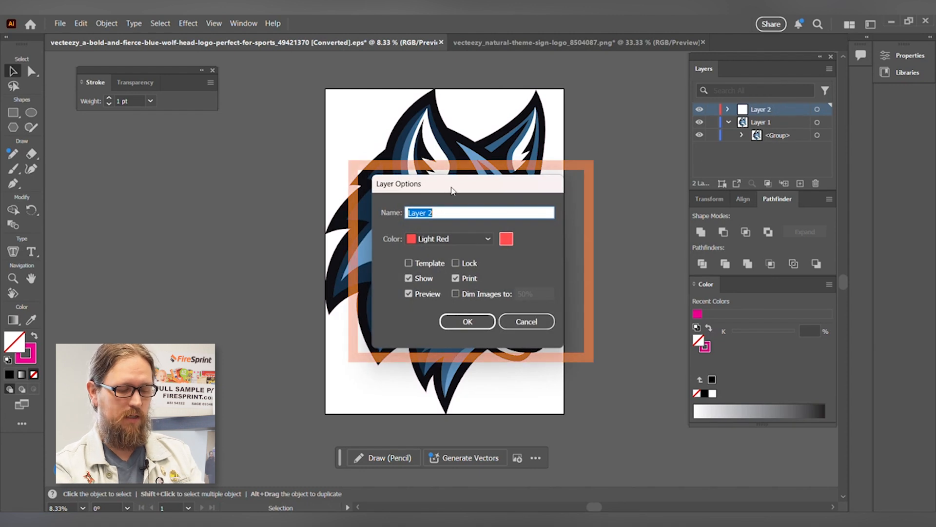
type("Thru-cut")
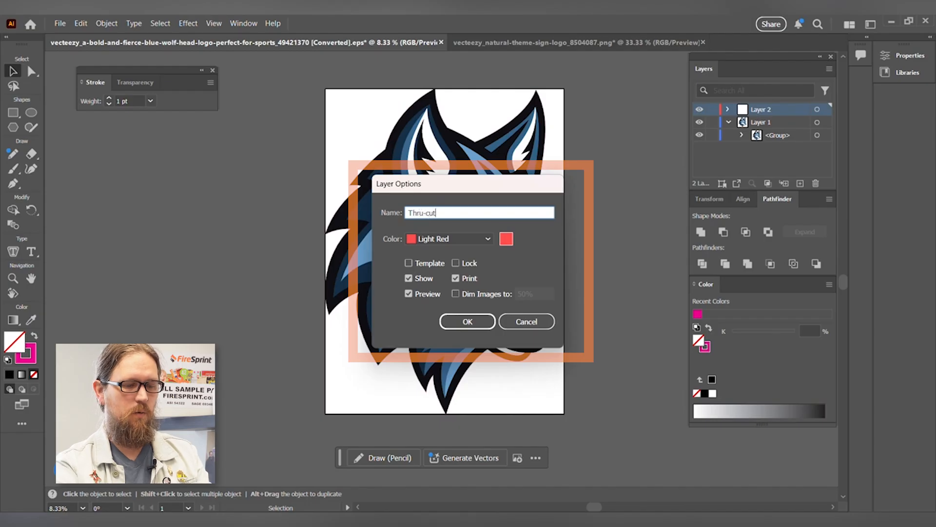
key("BackSpace")
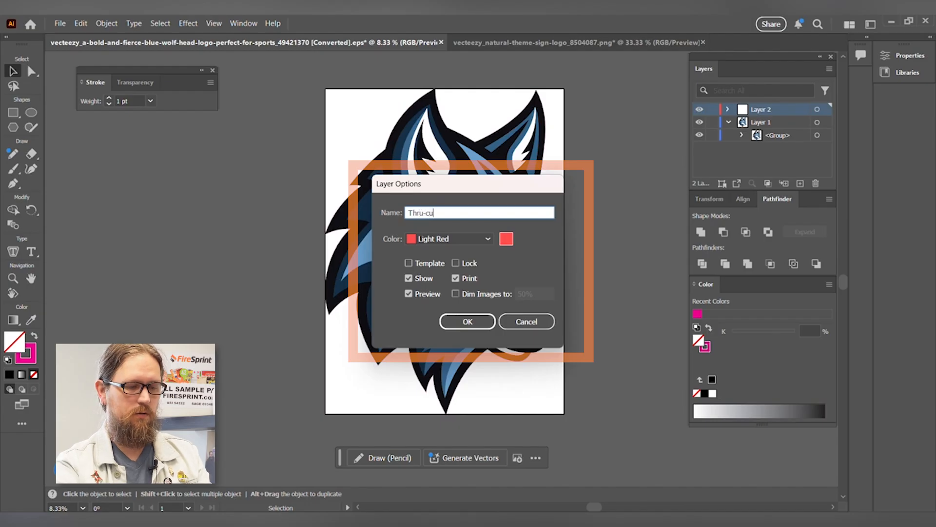
key("BackSpace")
key("BackSpace")
key("BackSpace")
key("BackSpace")
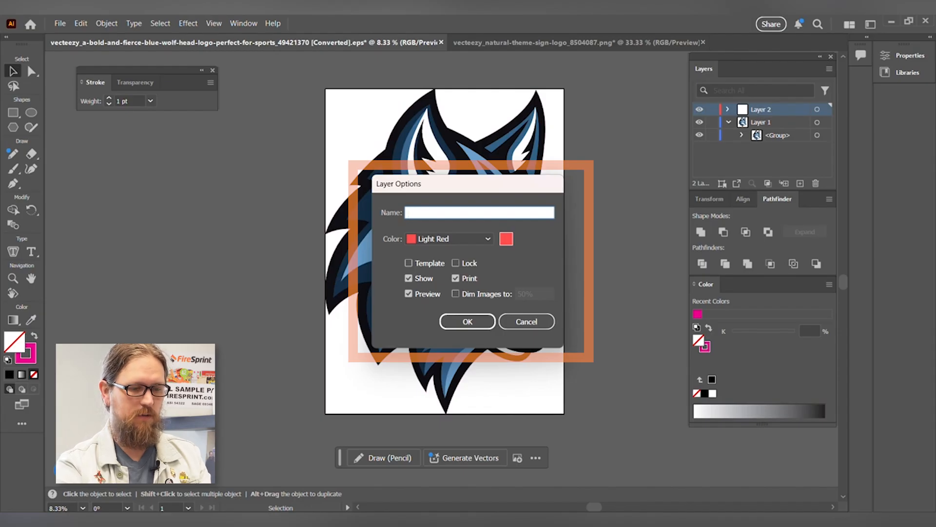
Name the cut path's layer Kiss-cut and apply the layer options
type("Kiss-cut")
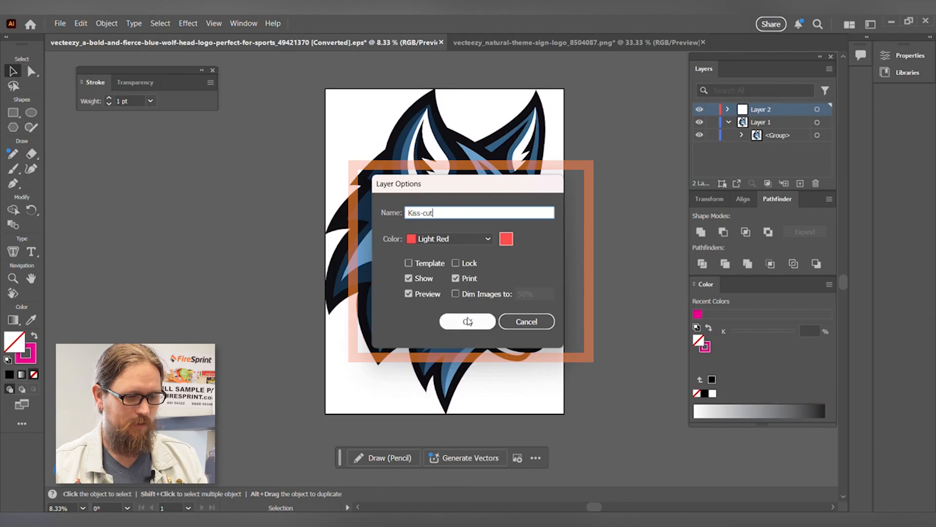
left_click(468, 321)
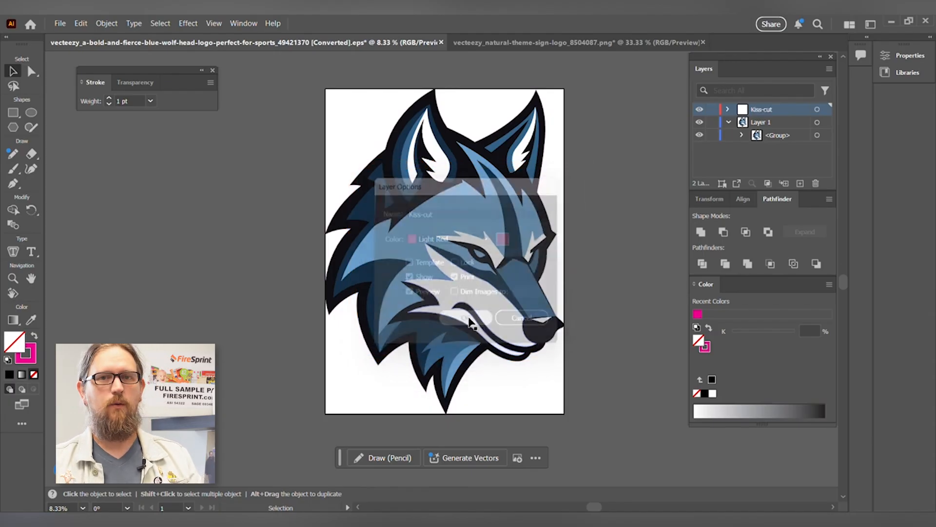